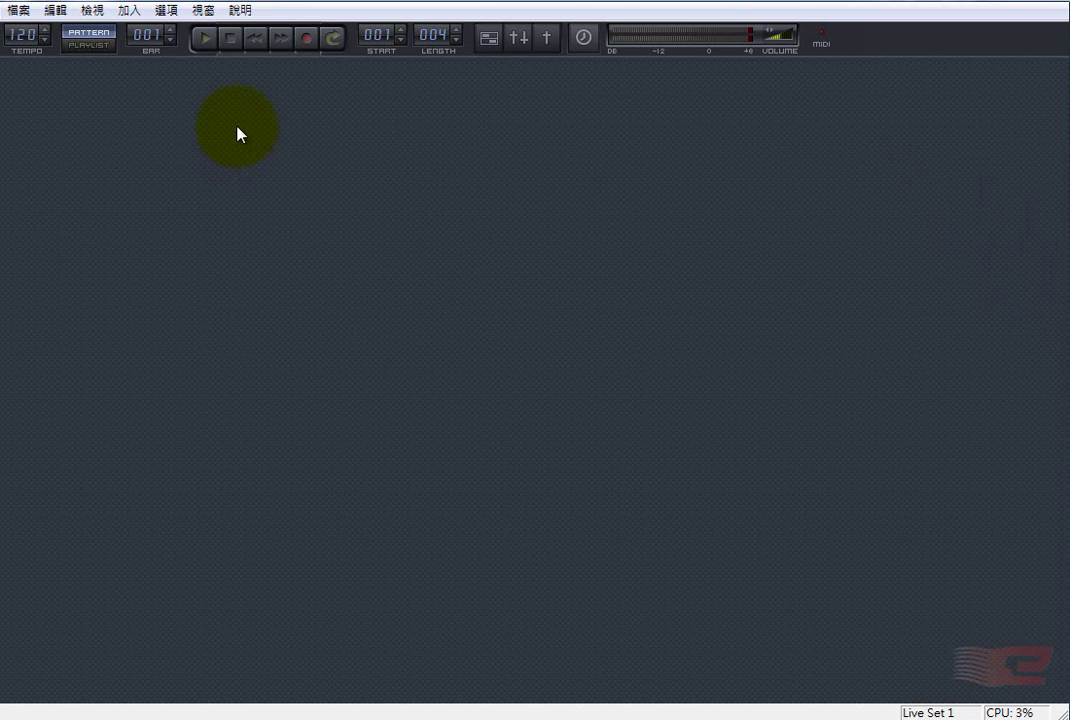
Open the audio output settings and go through the DirectSound and Wave MME driver types, ending on ASIO.
left_click(166, 11)
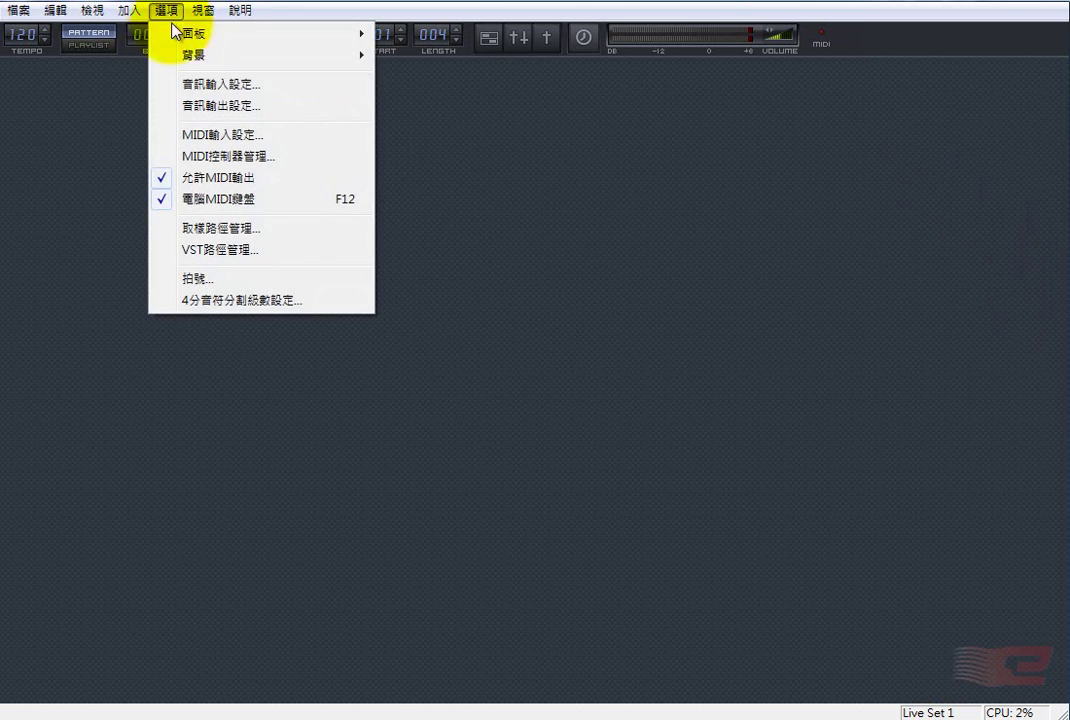
left_click(218, 106)
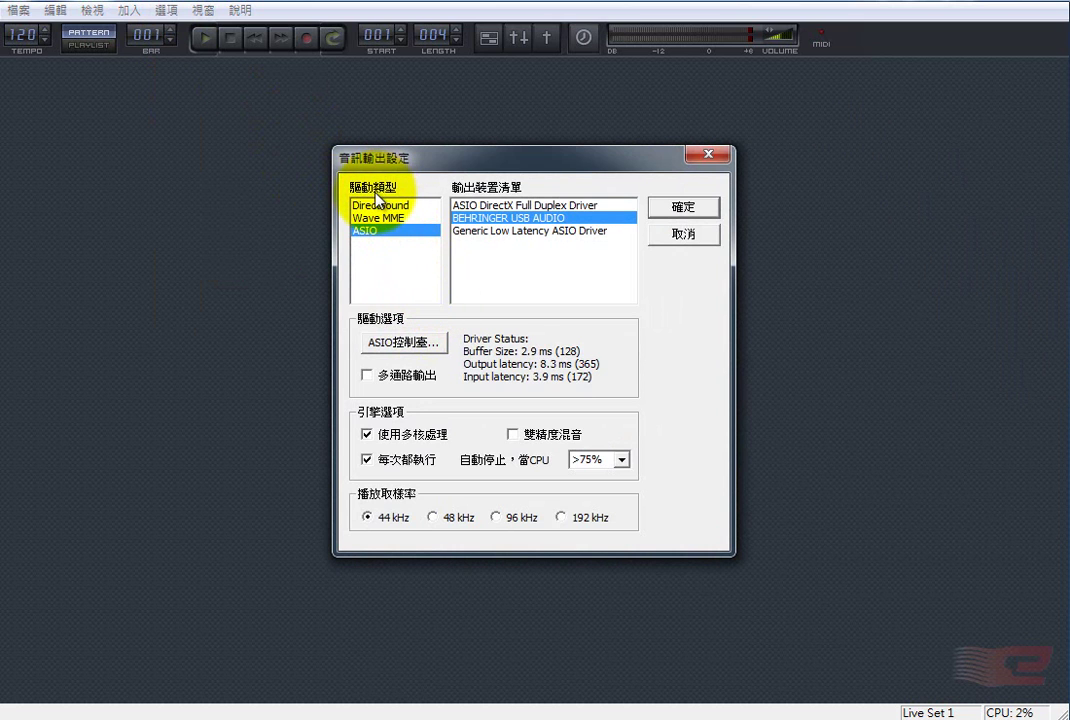
left_click(404, 206)
left_click(402, 218)
left_click(404, 230)
left_click(400, 207)
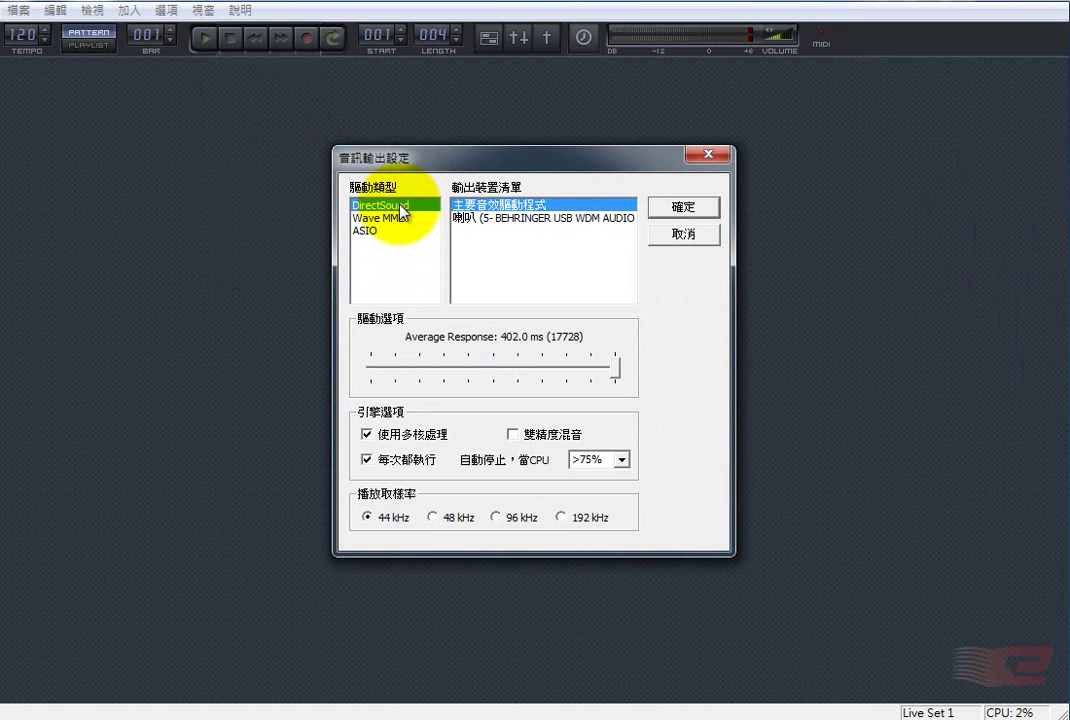
left_click(402, 220)
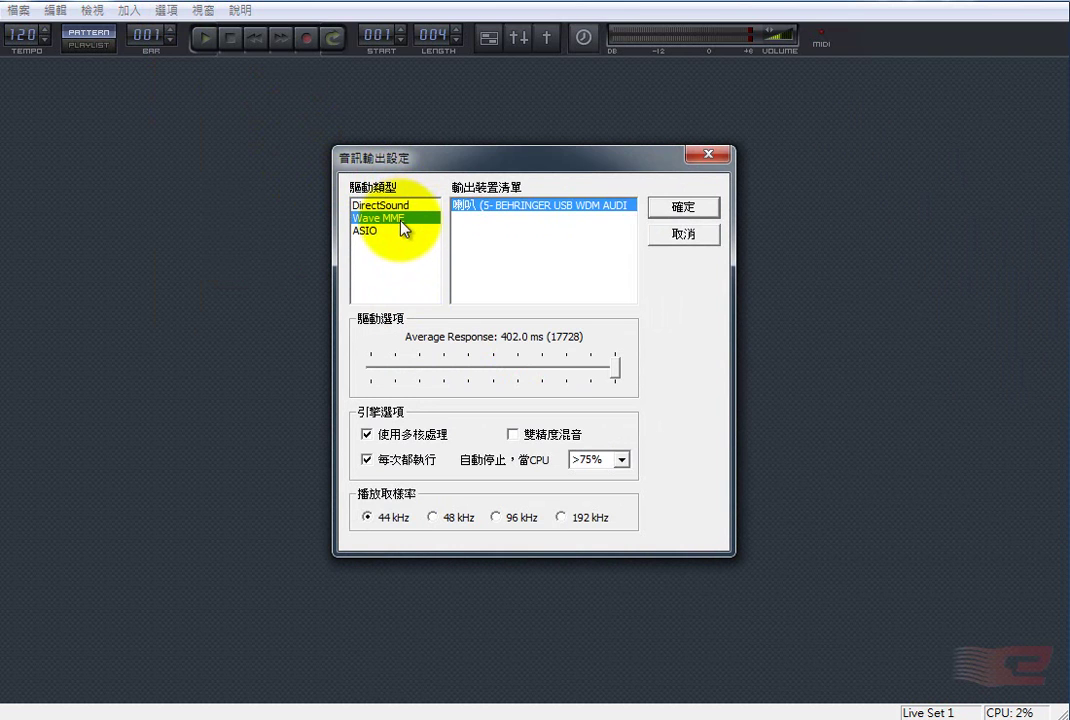
left_click(401, 231)
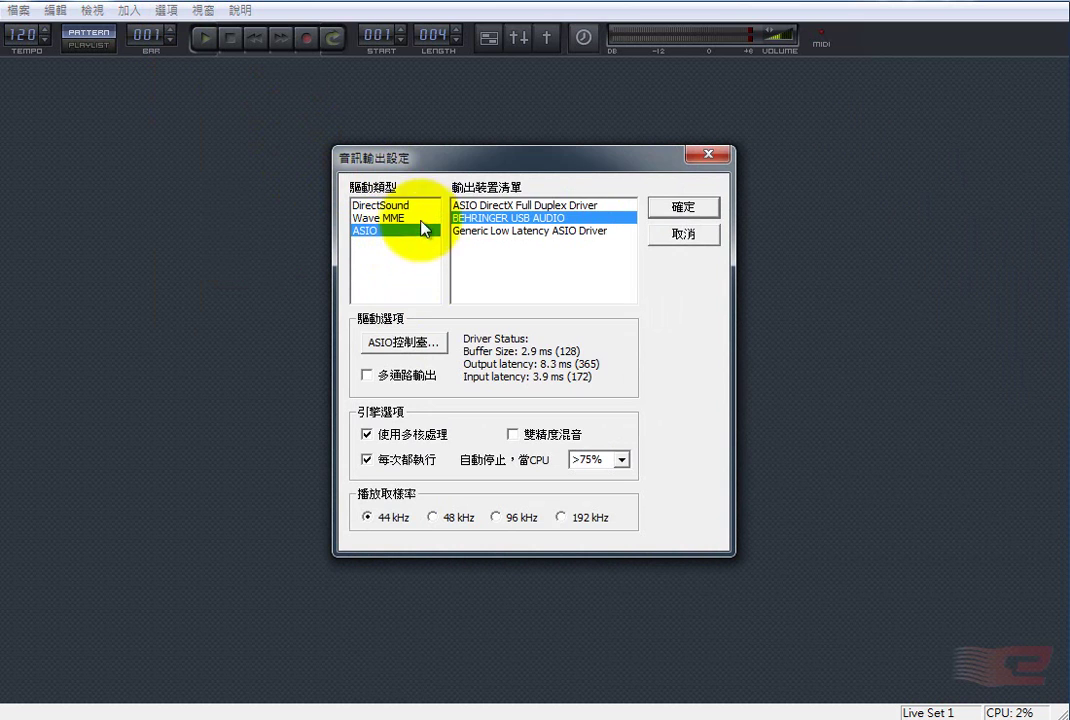
Compare the output devices and driver options offered by the DirectSound, Wave MME and ASIO driver types.
left_click(411, 207)
left_click(415, 218)
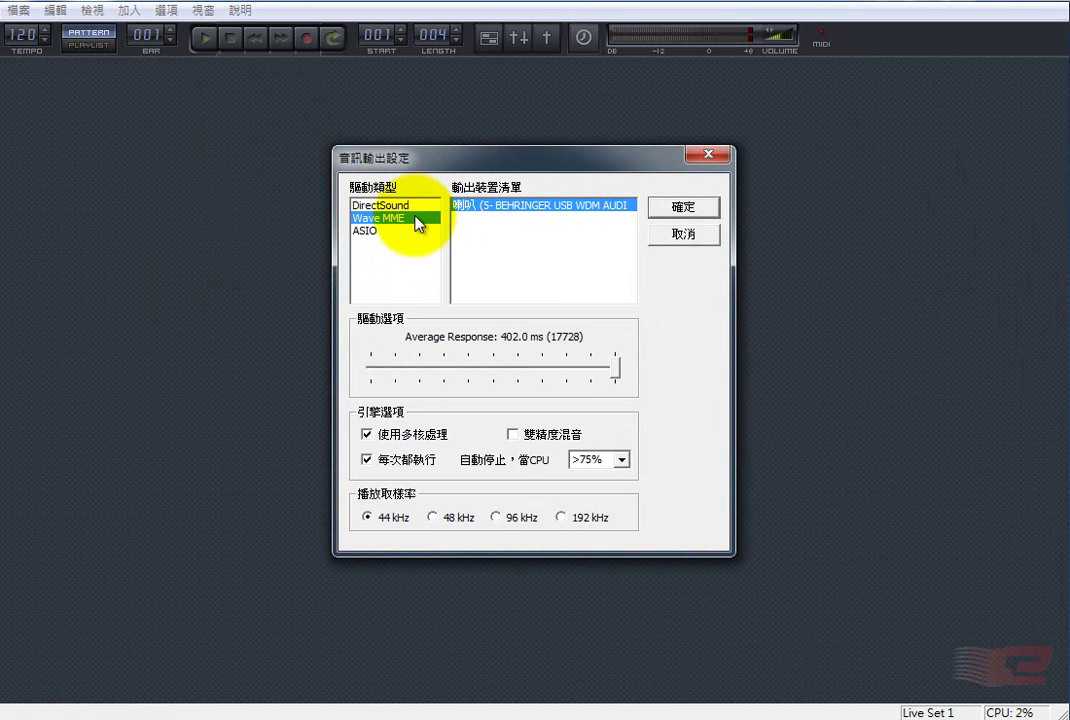
left_click(386, 236)
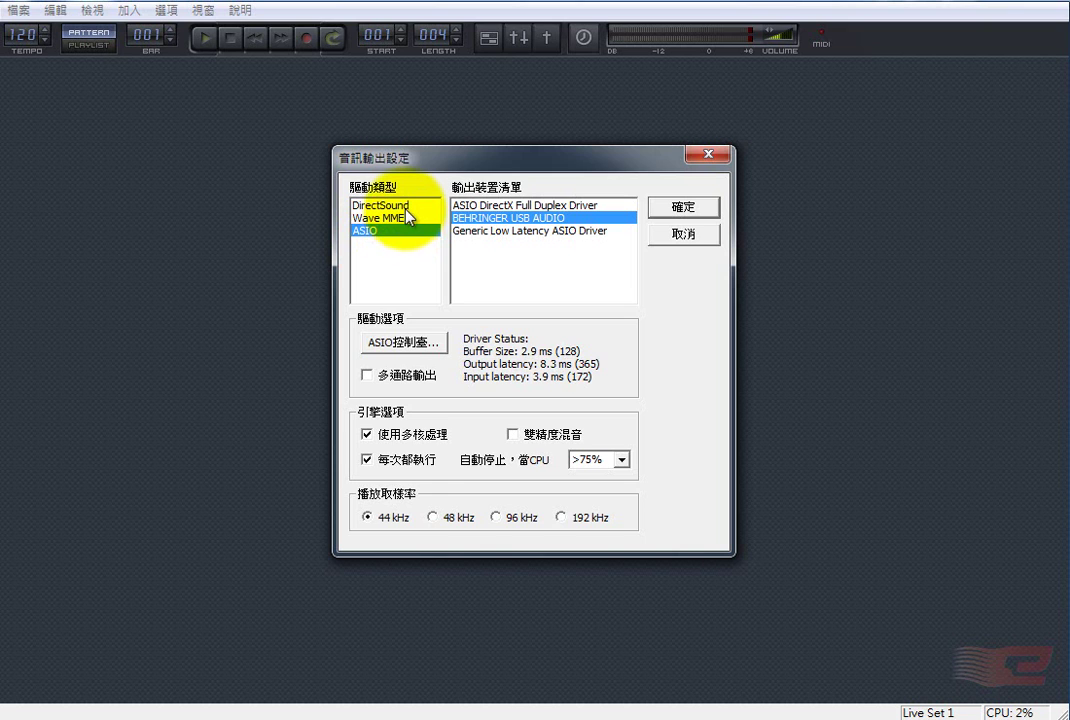
left_click(405, 207)
left_click(406, 219)
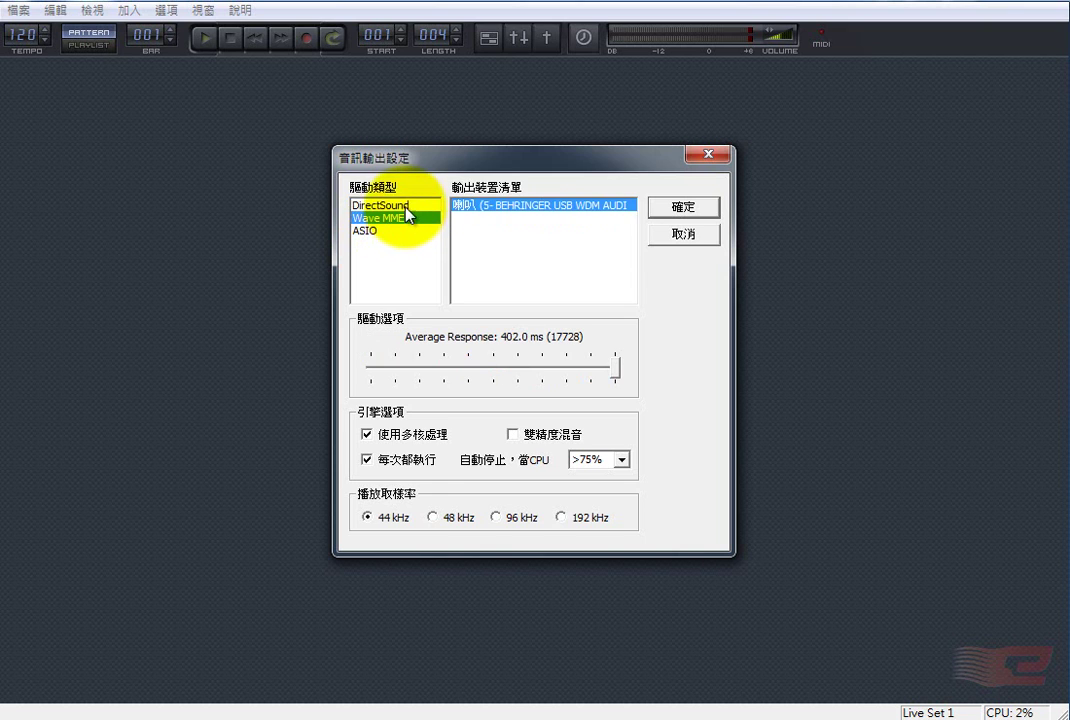
left_click(406, 208)
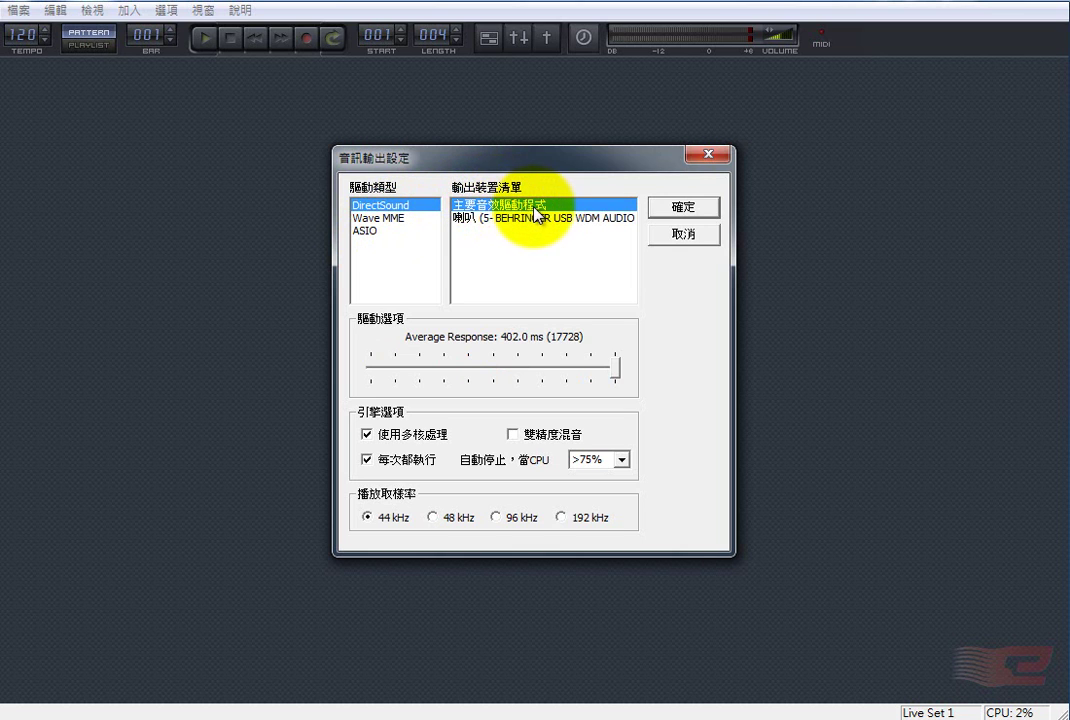
left_click(391, 230)
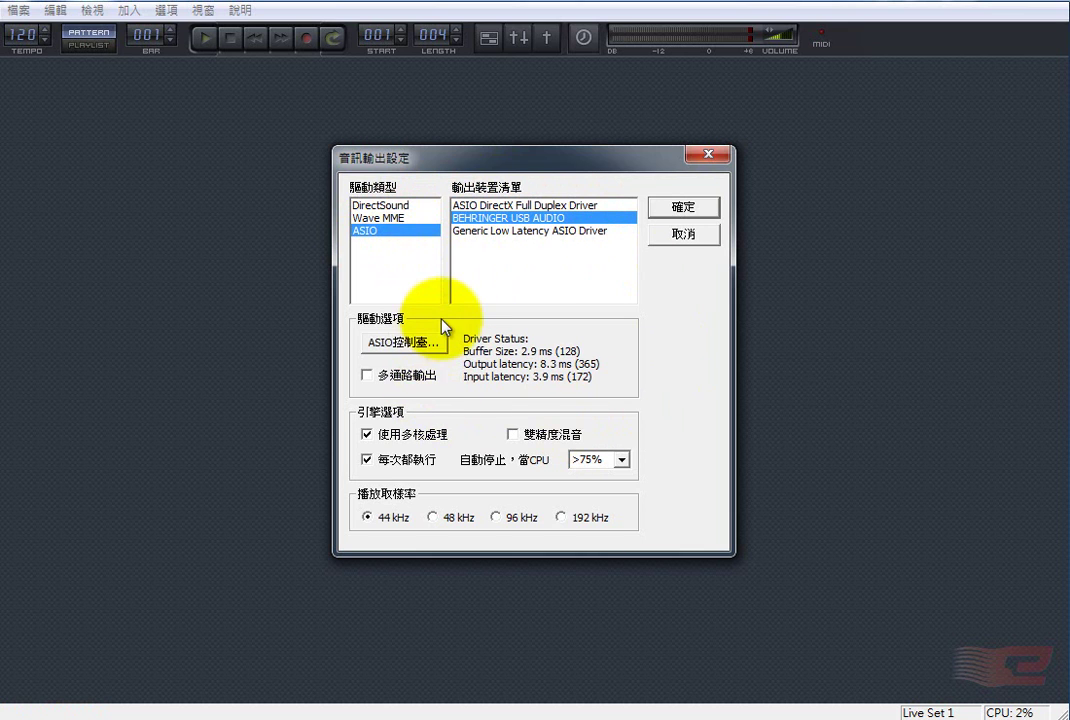
left_click(408, 207)
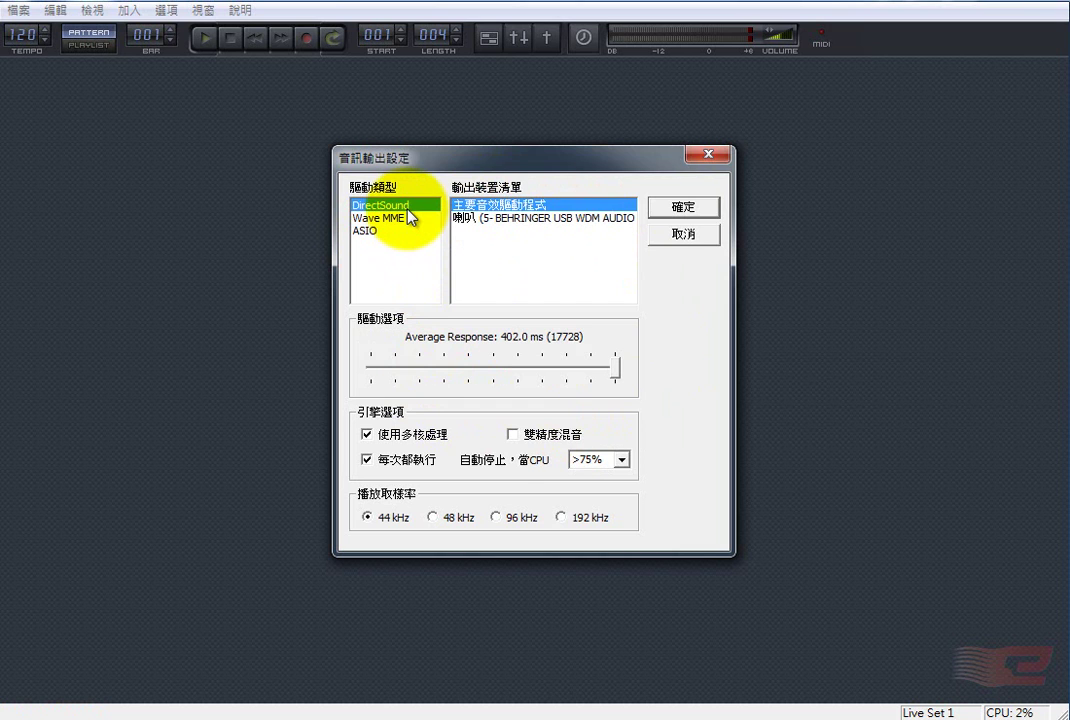
left_click(409, 220)
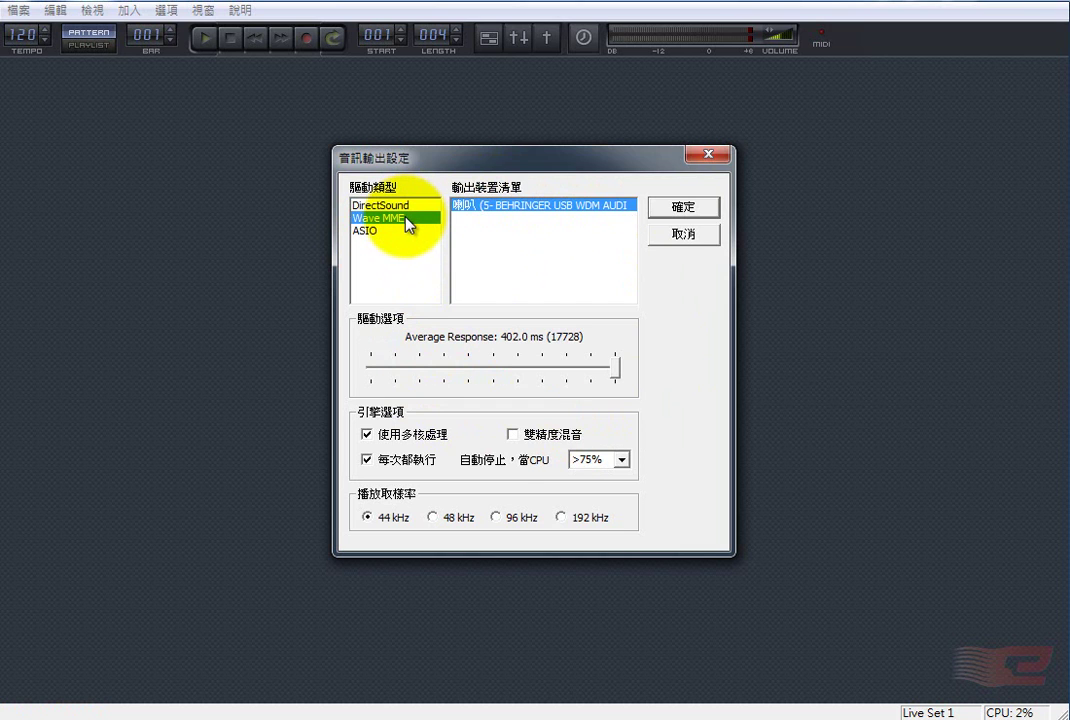
Select the DirectSound driver and try average responses of about 17, 402 and 13 ms, ending at about 59.5 ms.
left_click(406, 206)
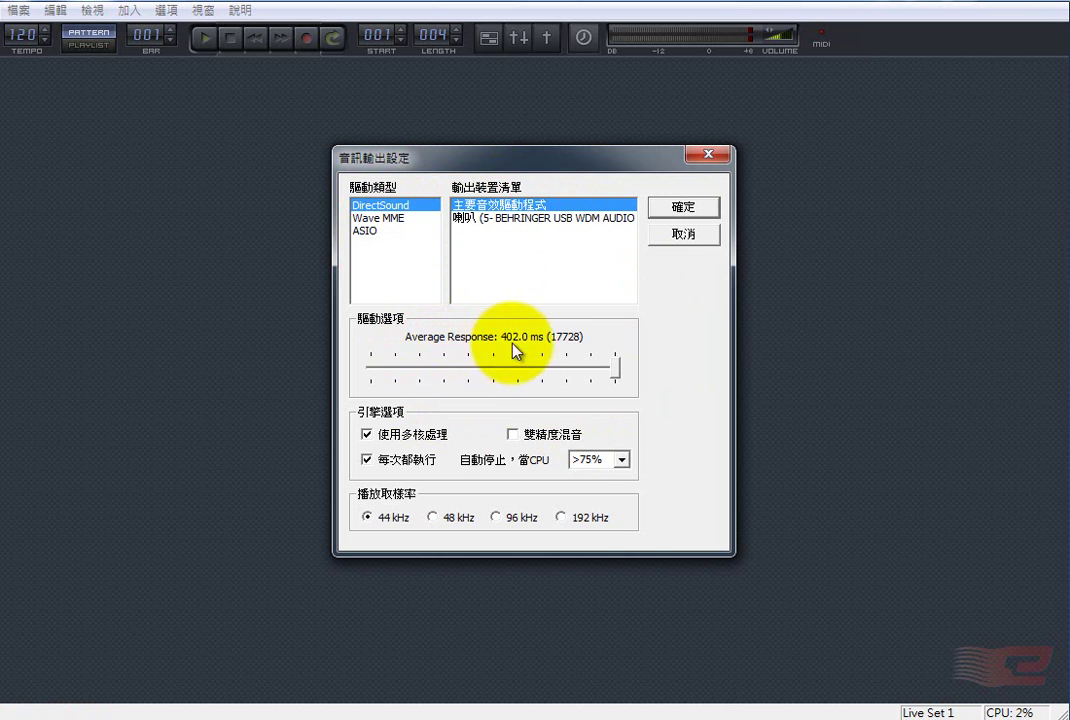
left_click_drag(615, 374, 391, 378)
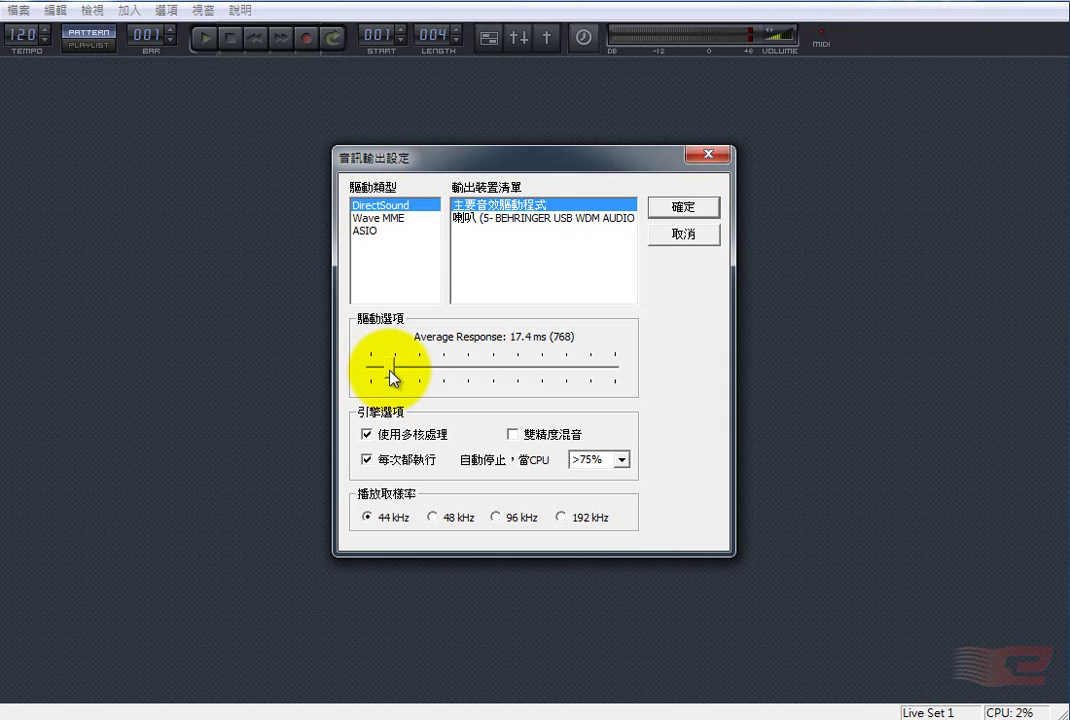
left_click_drag(391, 376, 621, 371)
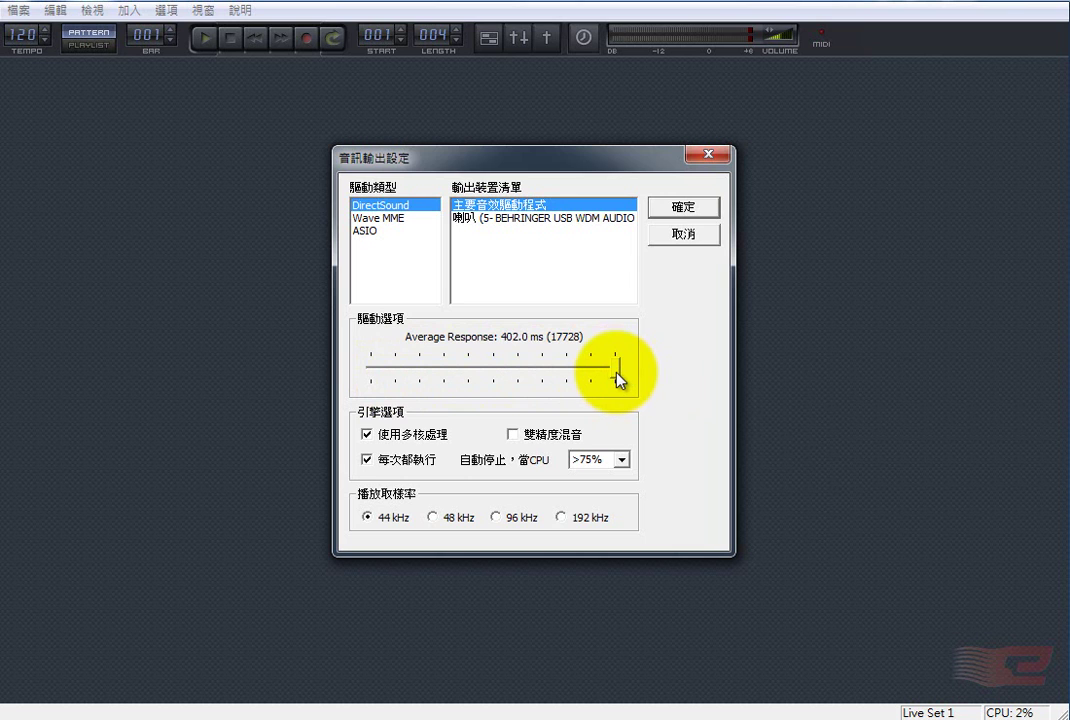
left_click_drag(618, 378, 387, 376)
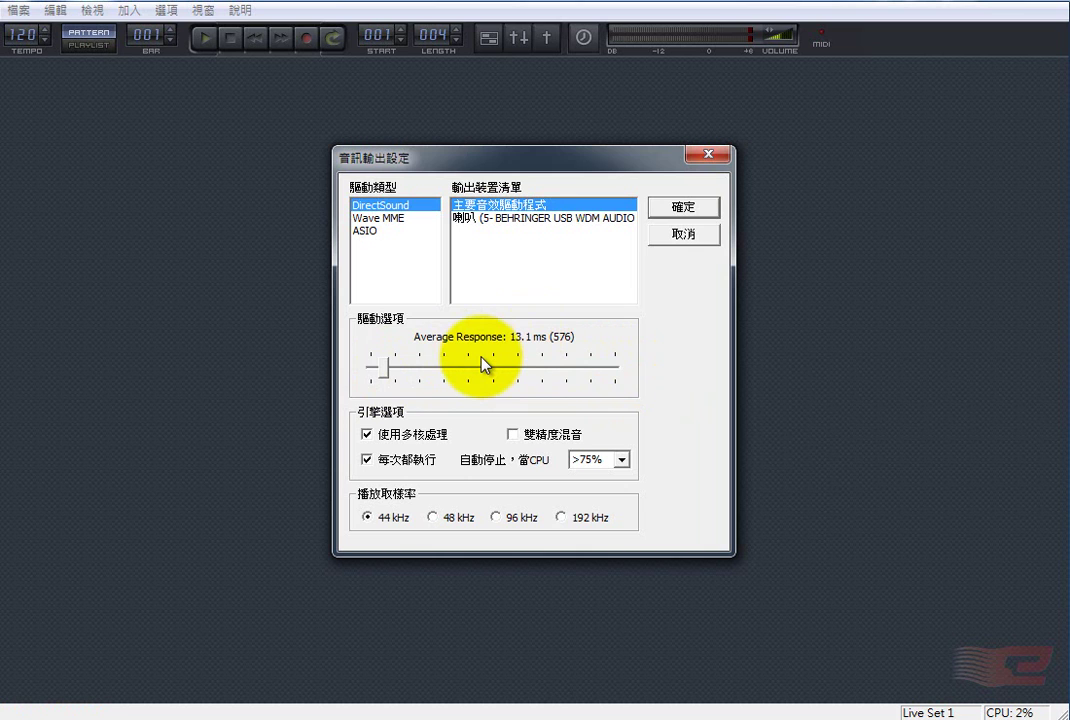
left_click_drag(388, 378, 439, 373)
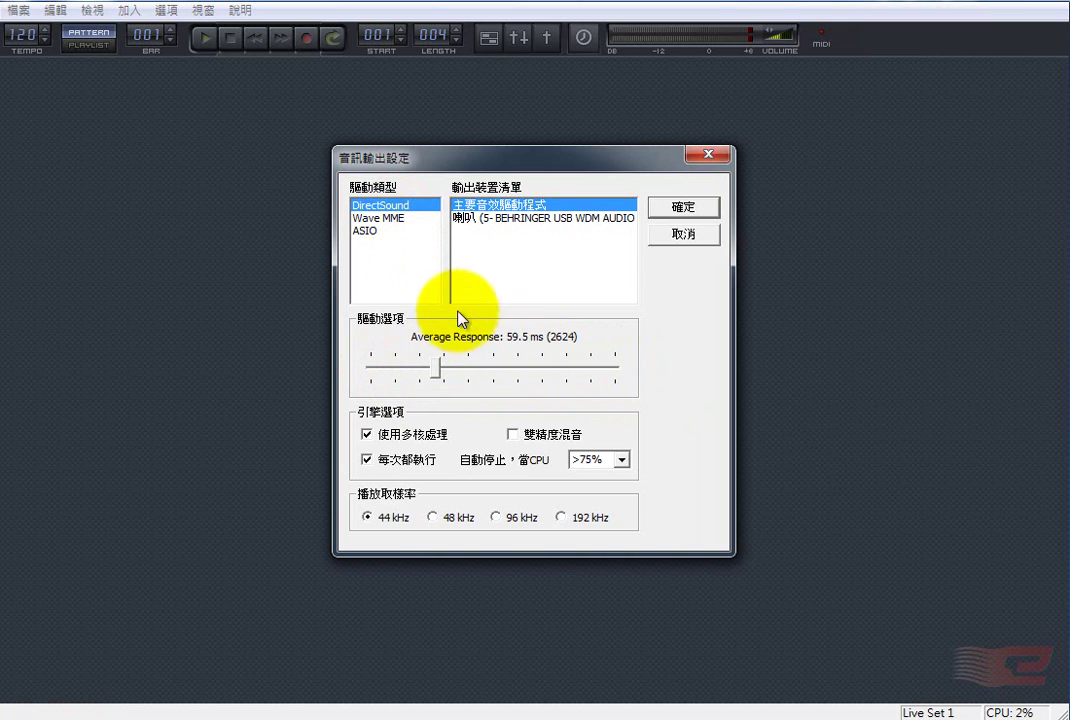
Select ASIO as the driver type and bring up the ASIO settings in the BEHRINGER driver's control panel.
left_click(390, 231)
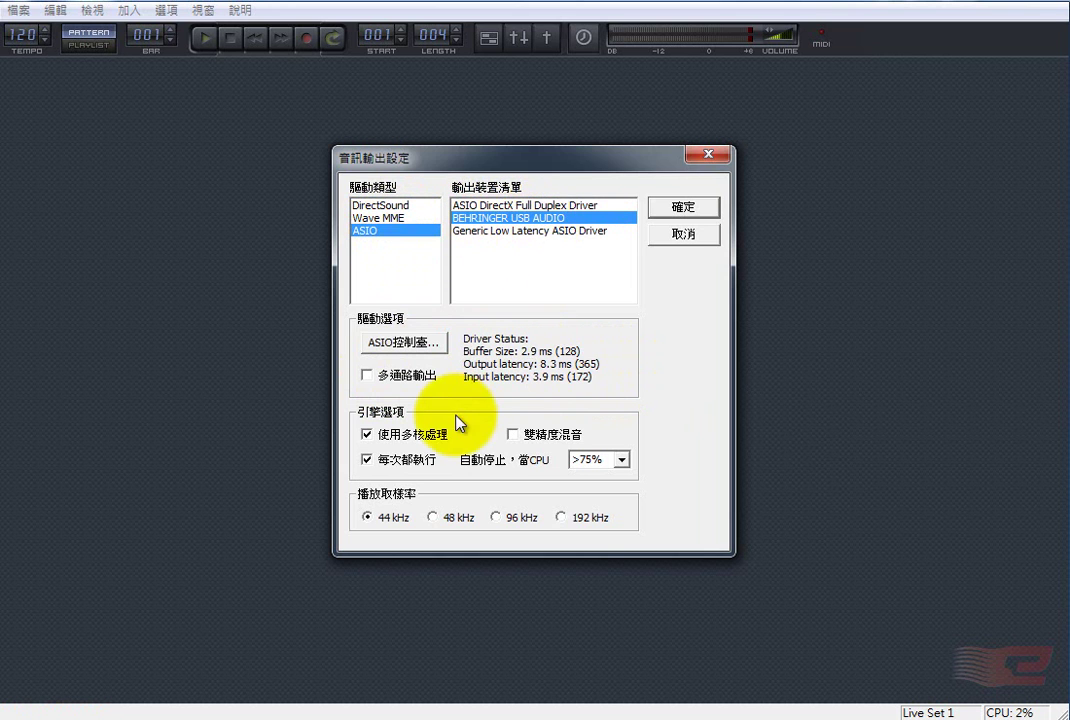
left_click(383, 345)
left_click_drag(280, 20, 452, 157)
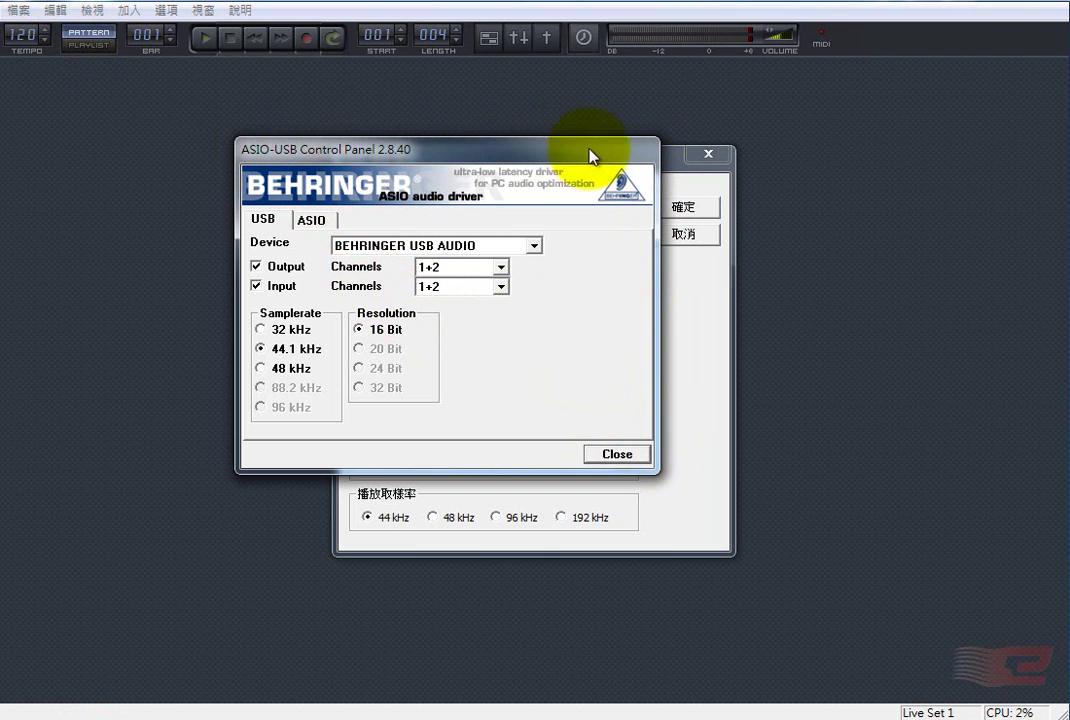
left_click(318, 228)
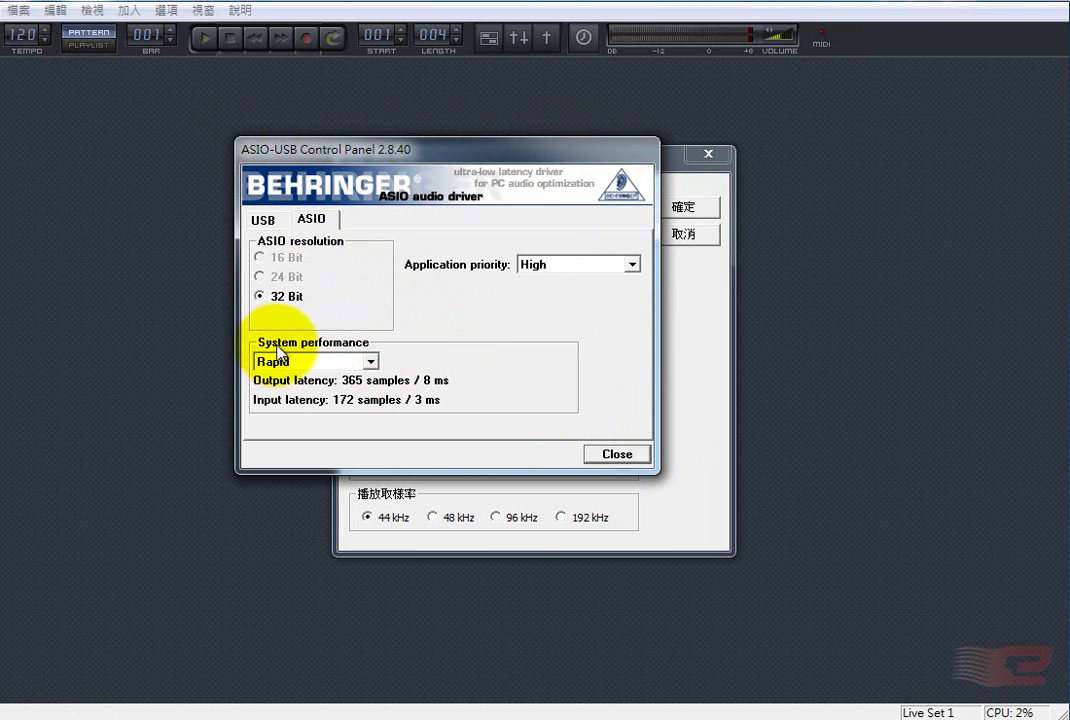
Set the BEHRINGER driver's system performance to Highspeed and look through the other performance levels.
left_click(355, 365)
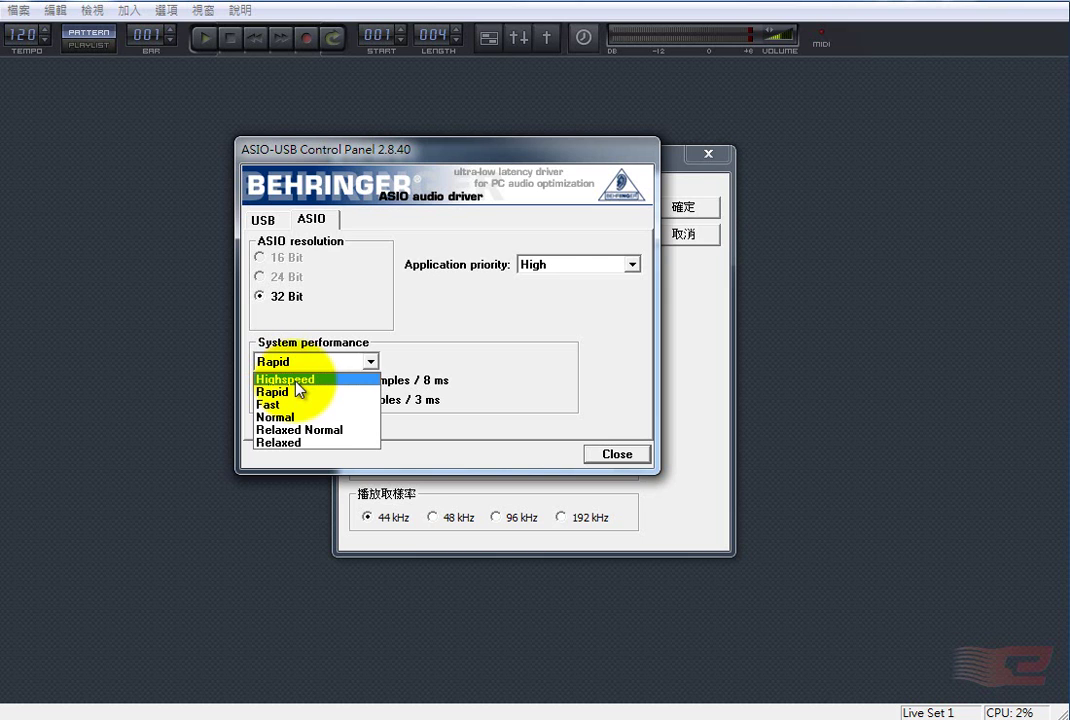
left_click(295, 381)
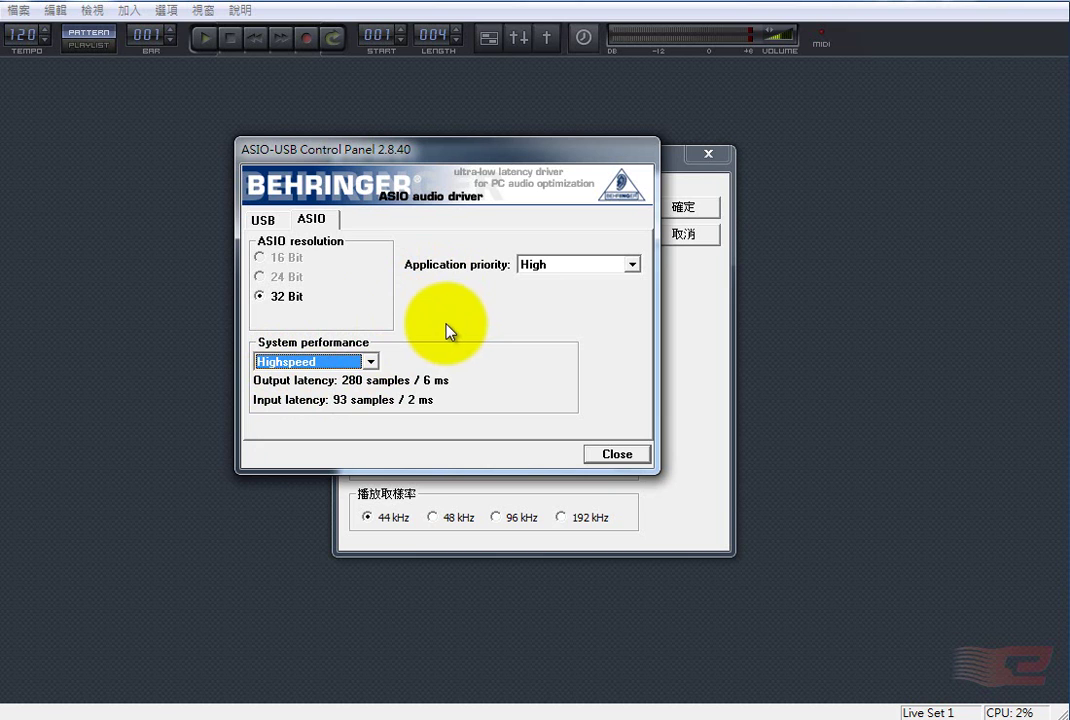
left_click(368, 362)
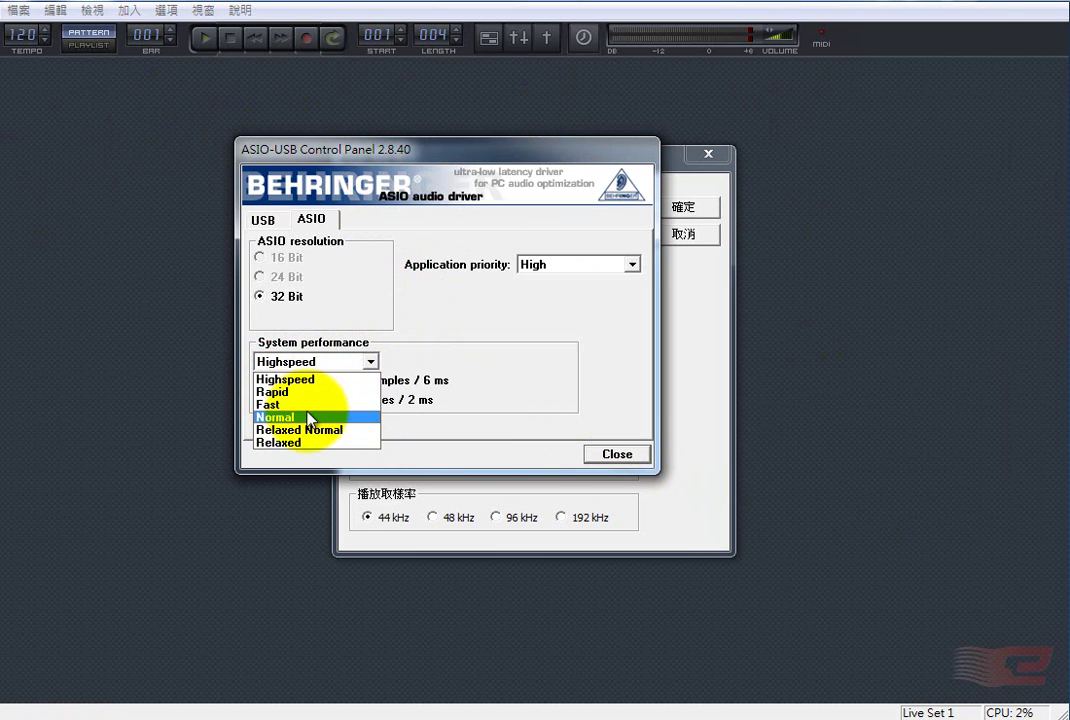
left_click(442, 318)
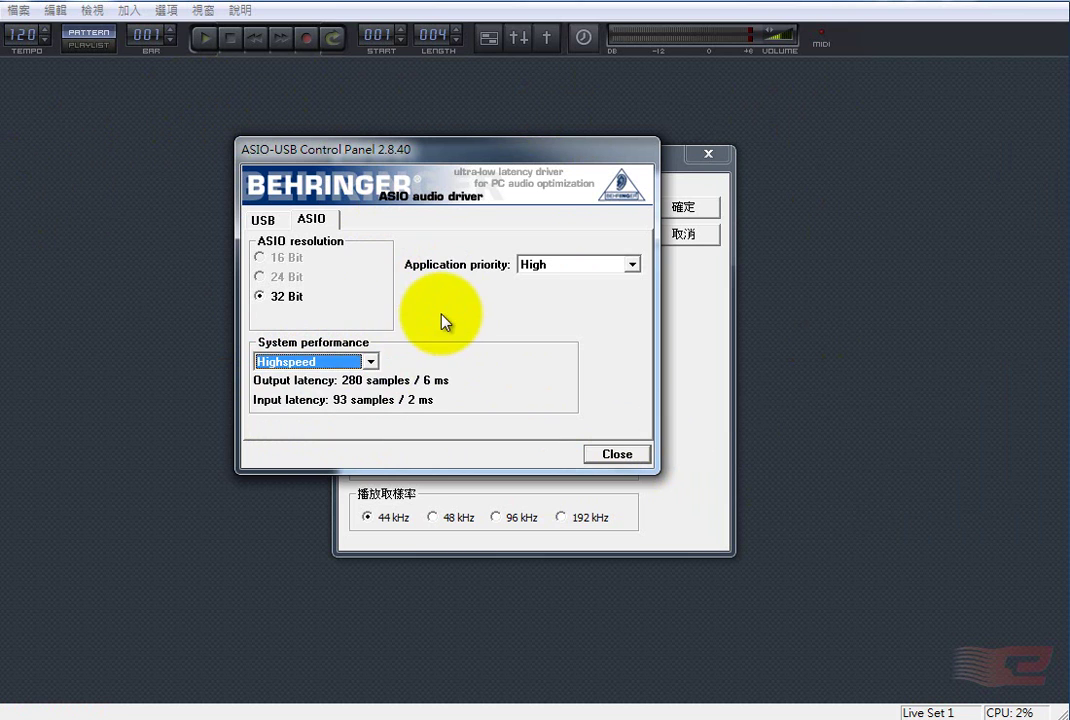
Set the BEHRINGER driver's system performance to Rapid and close its control panel.
left_click(371, 362)
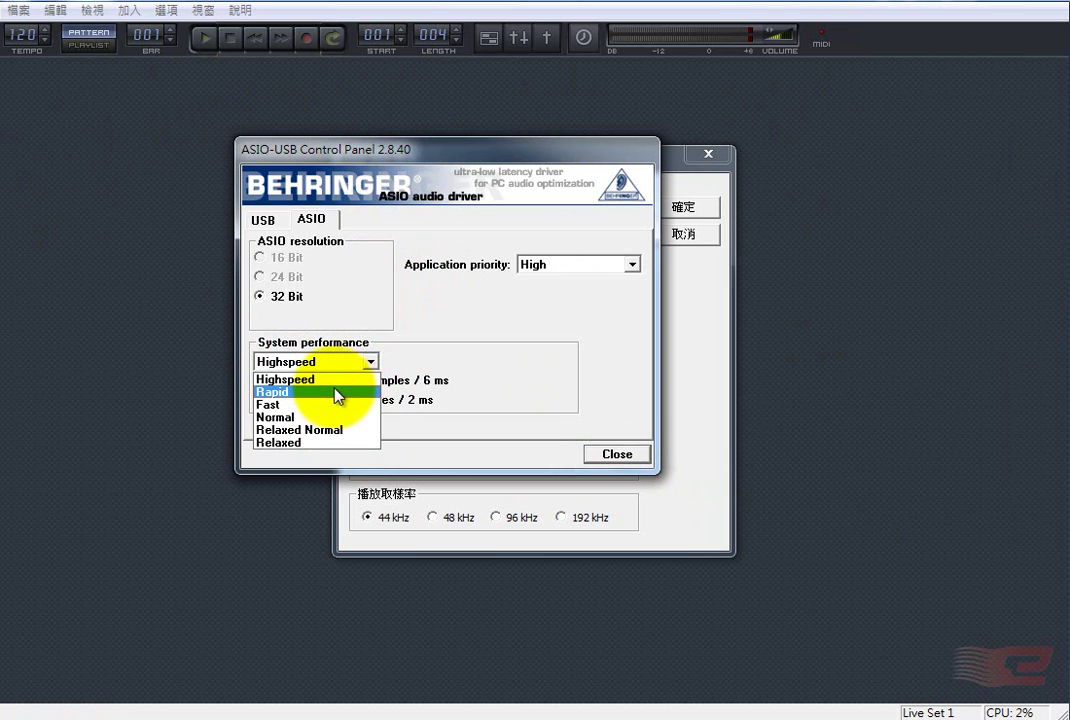
left_click(323, 394)
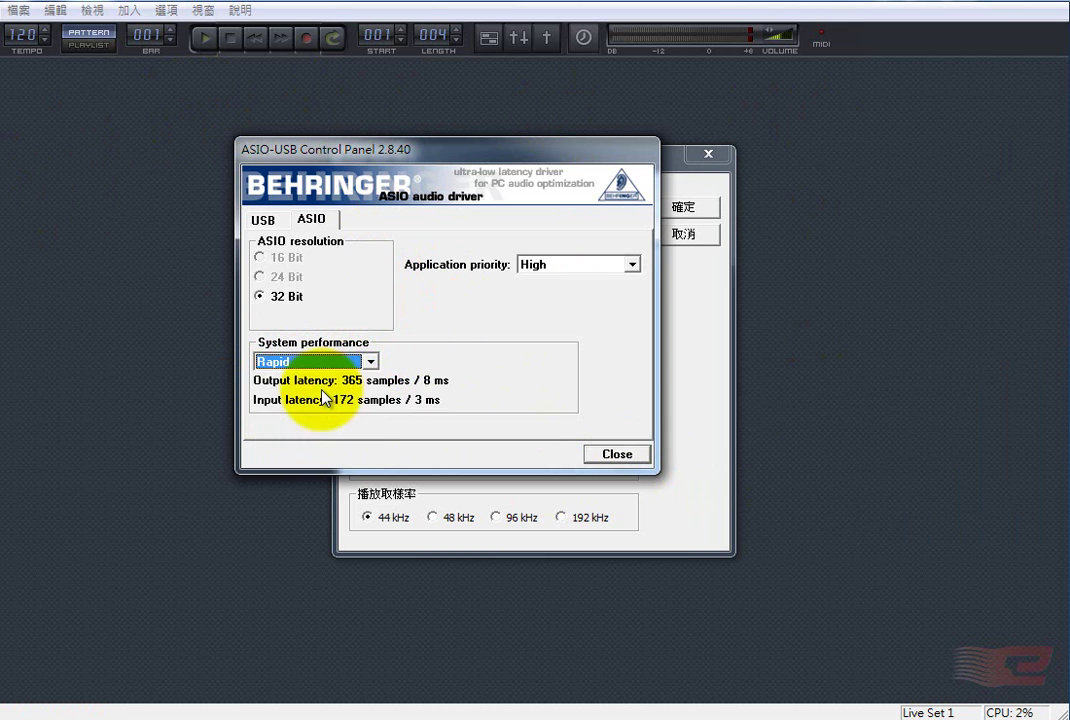
left_click(612, 455)
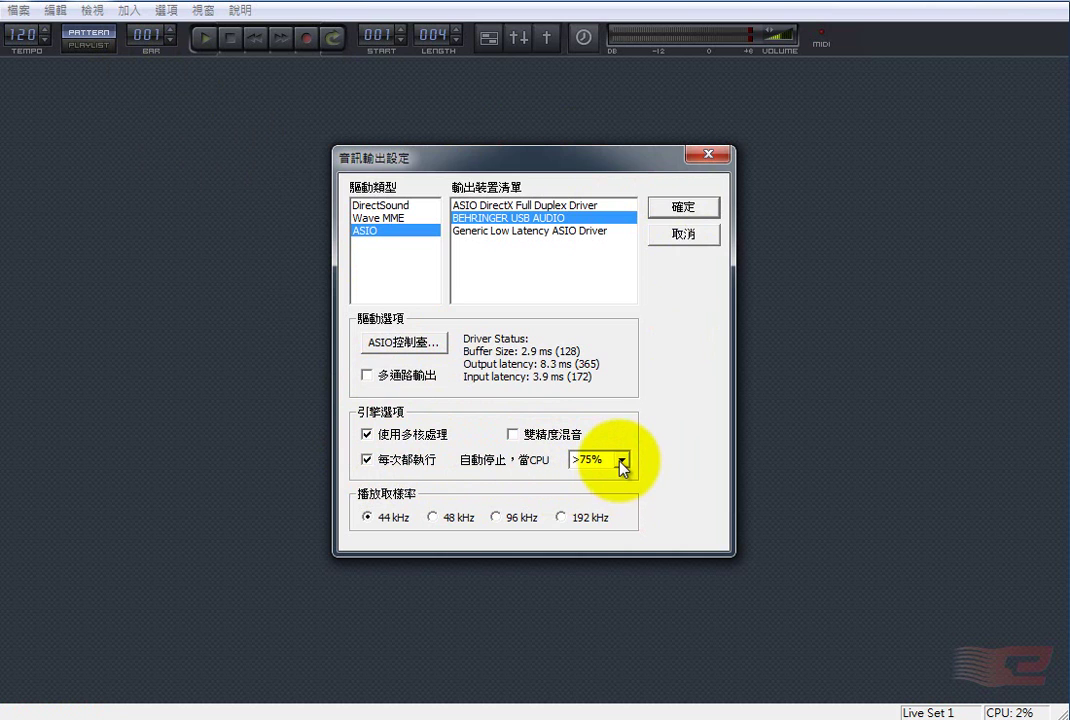
Set the CPU auto-stop threshold to >90% and enable double-precision mixing (雙精度混音).
left_click(621, 461)
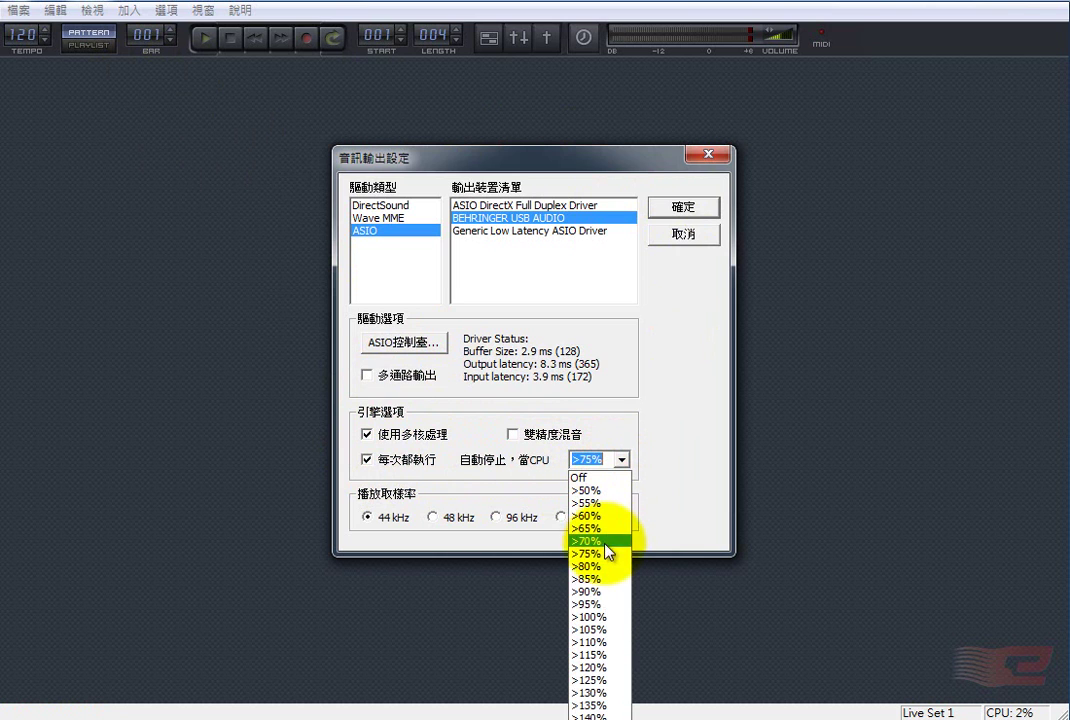
left_click(605, 592)
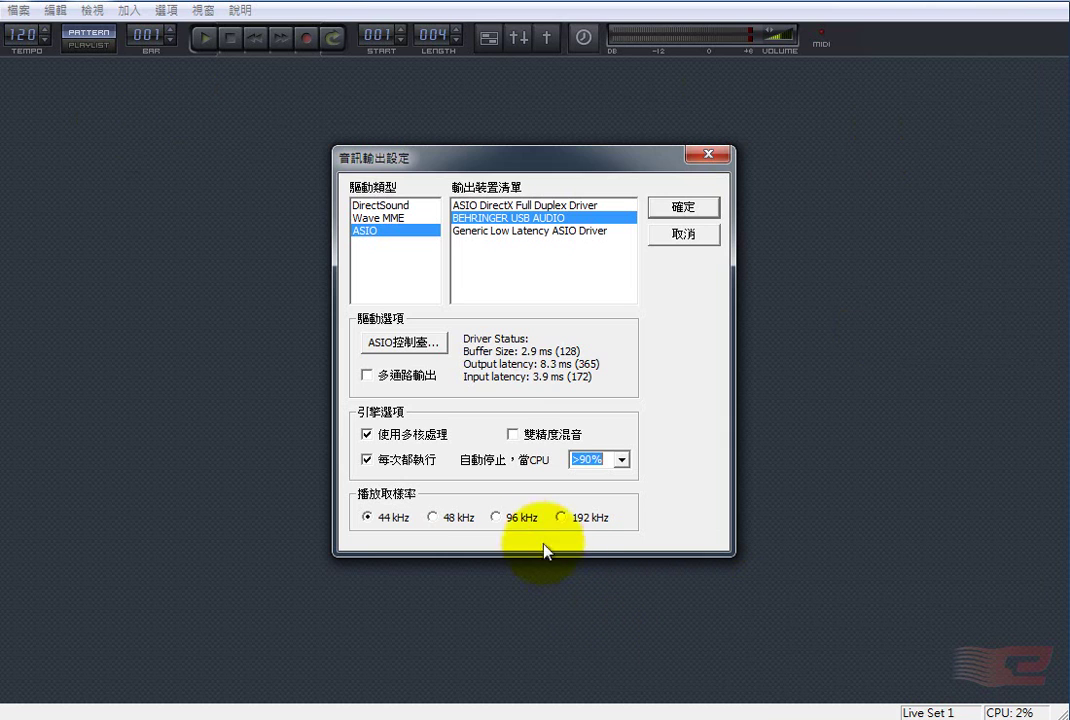
left_click(516, 437)
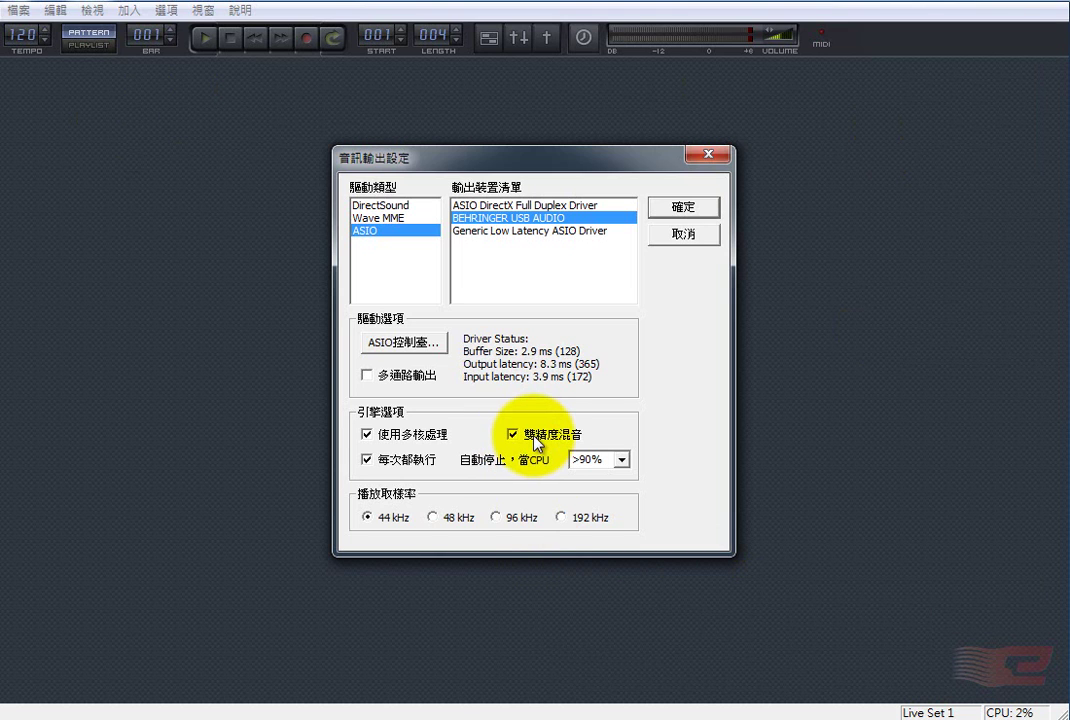
Try the 48 kHz and 96 kHz playback sample rates, ending with 48 kHz selected.
left_click(434, 518)
left_click(496, 518)
left_click(510, 522)
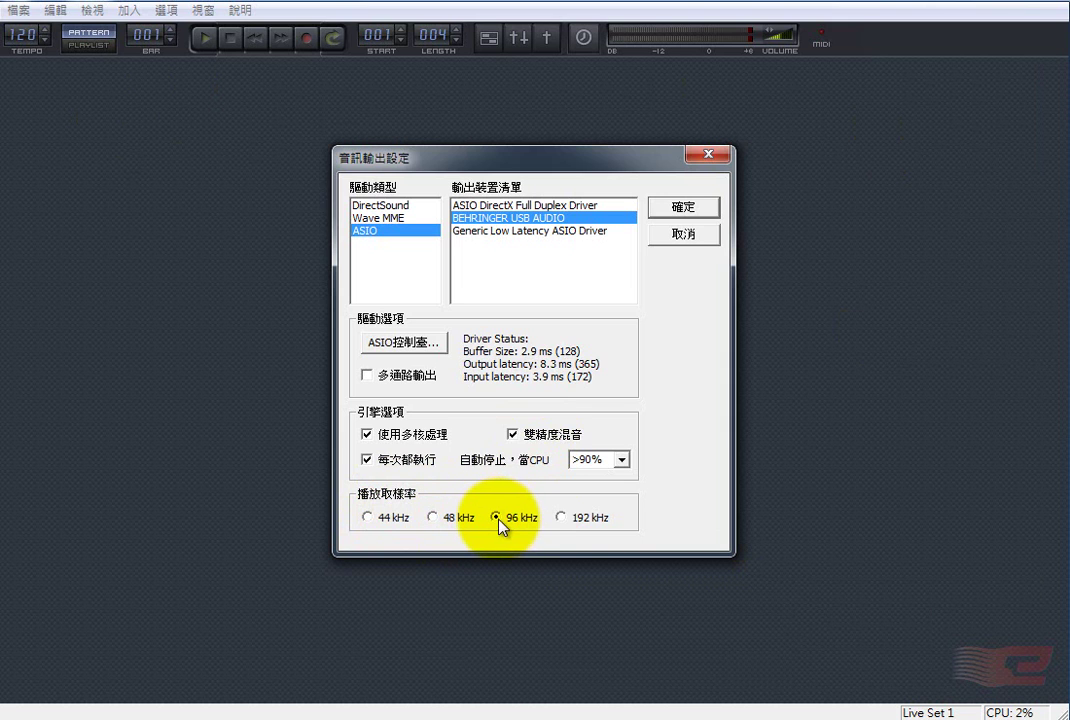
left_click(440, 519)
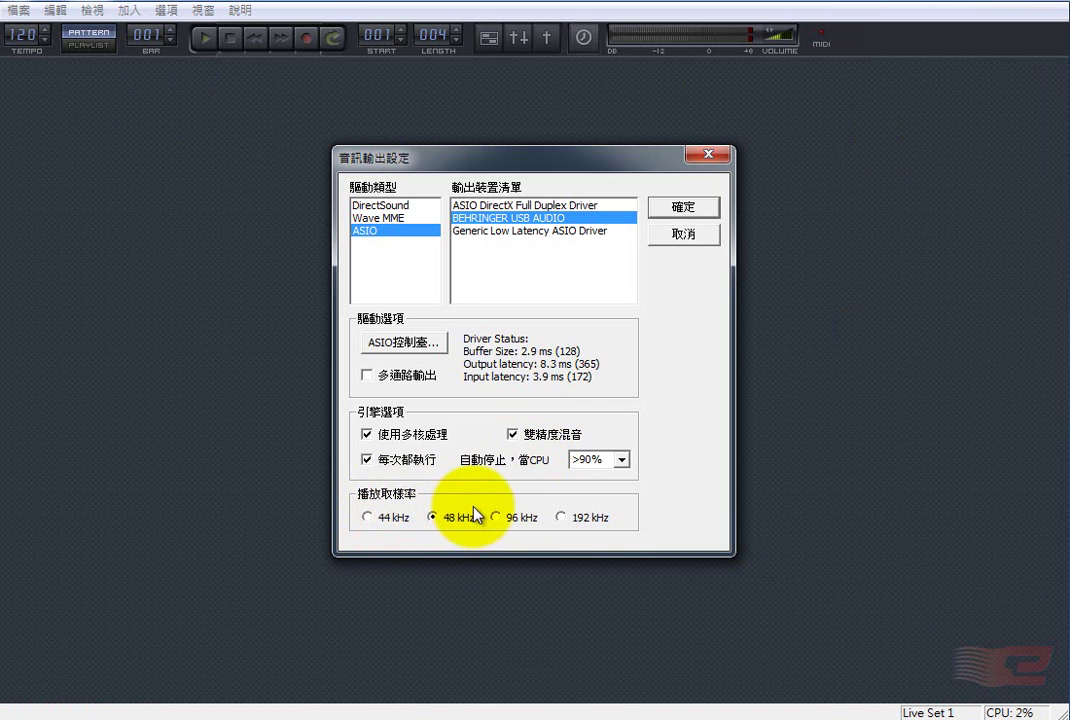